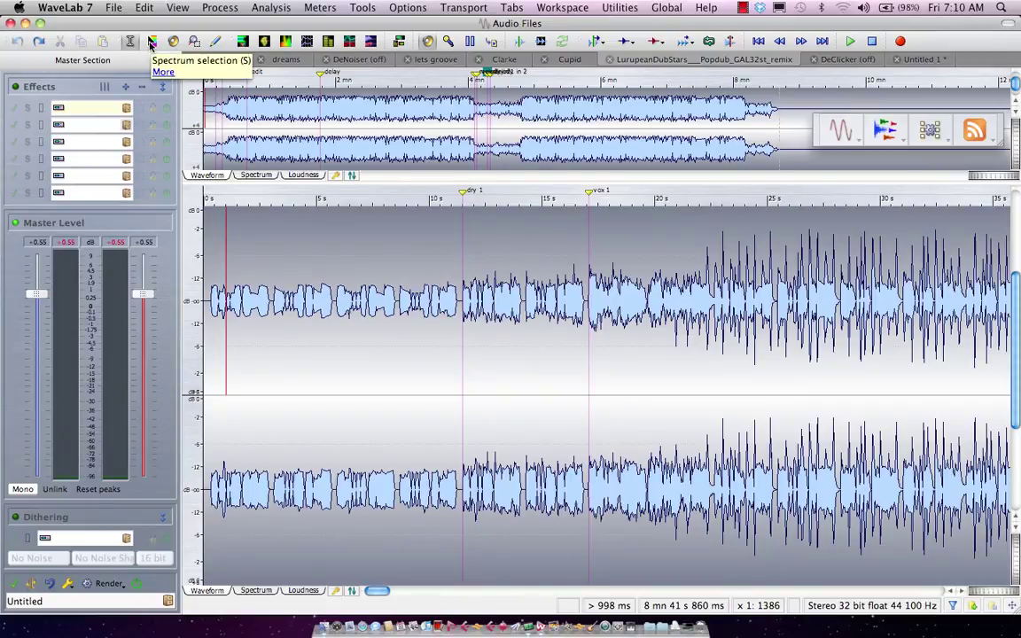
# - Show the remix in the spectrum view, enlarge the lower frequencies, and play it from the start with the master level raised to +1.62 dB
pyautogui.click(151, 43)
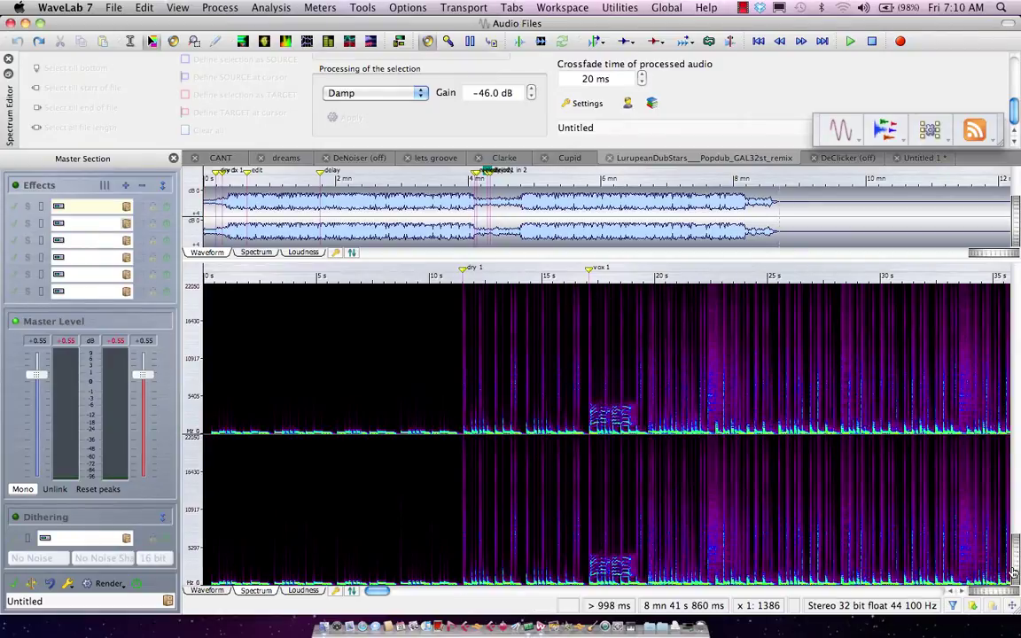
pyautogui.click(1013, 574)
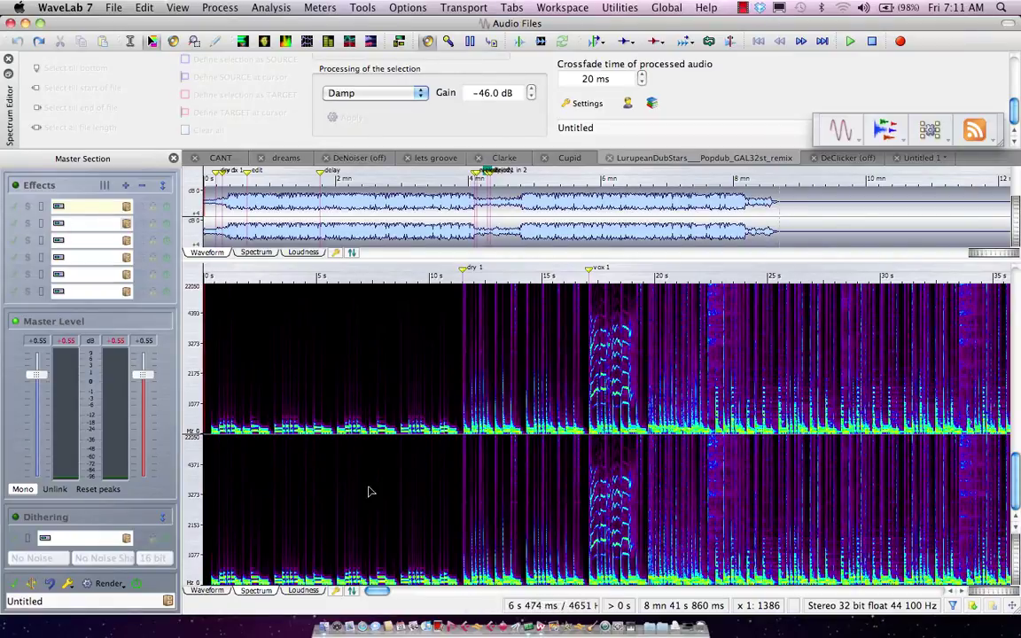
pyautogui.press('Home')
pyautogui.press('space')
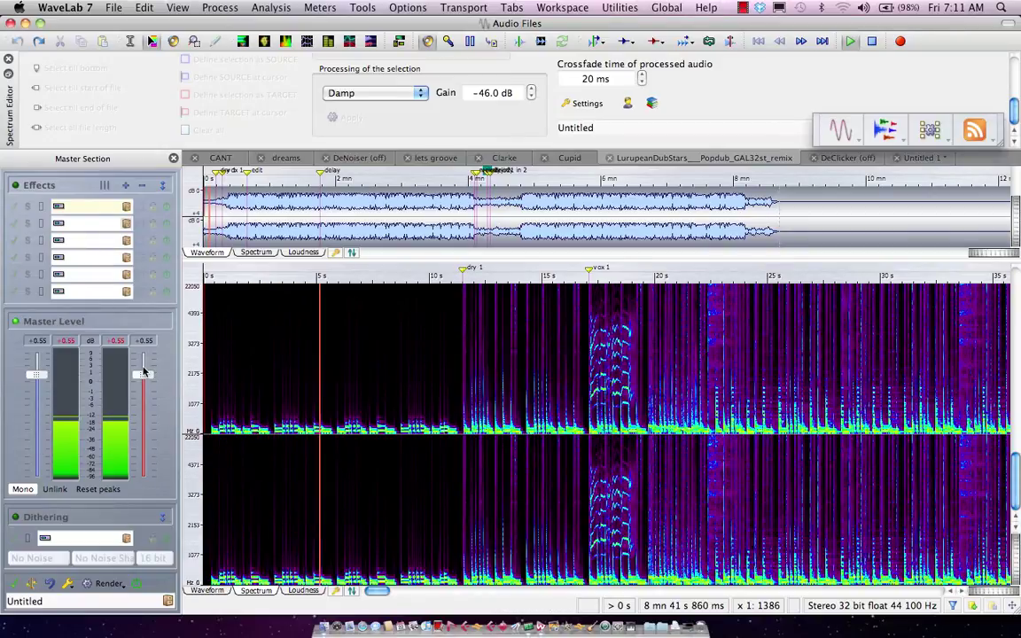
pyautogui.moveTo(142, 374); pyautogui.dragTo(142, 370)
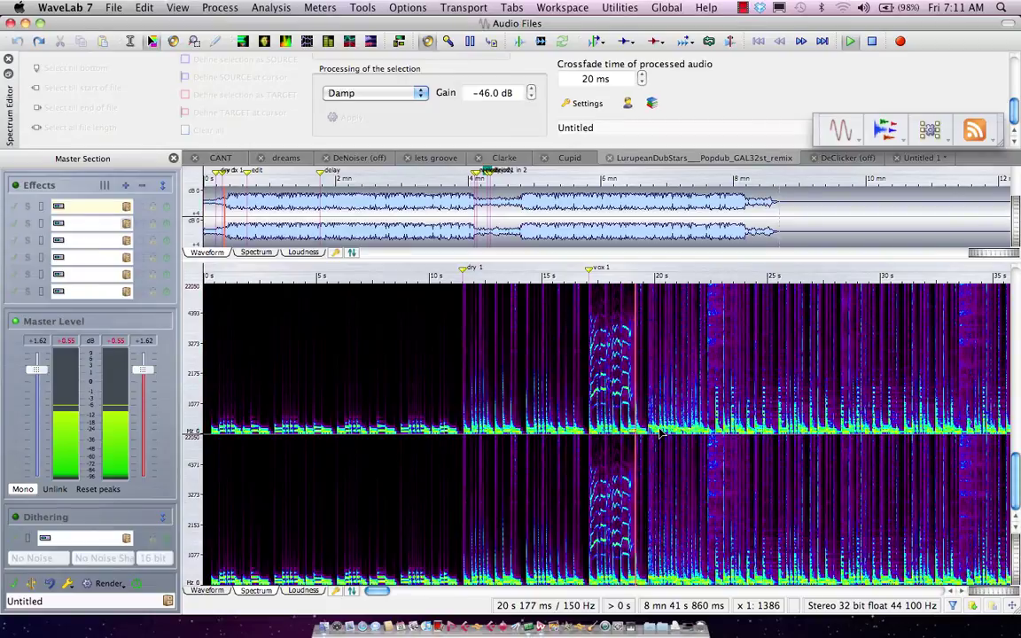
pyautogui.press('space')
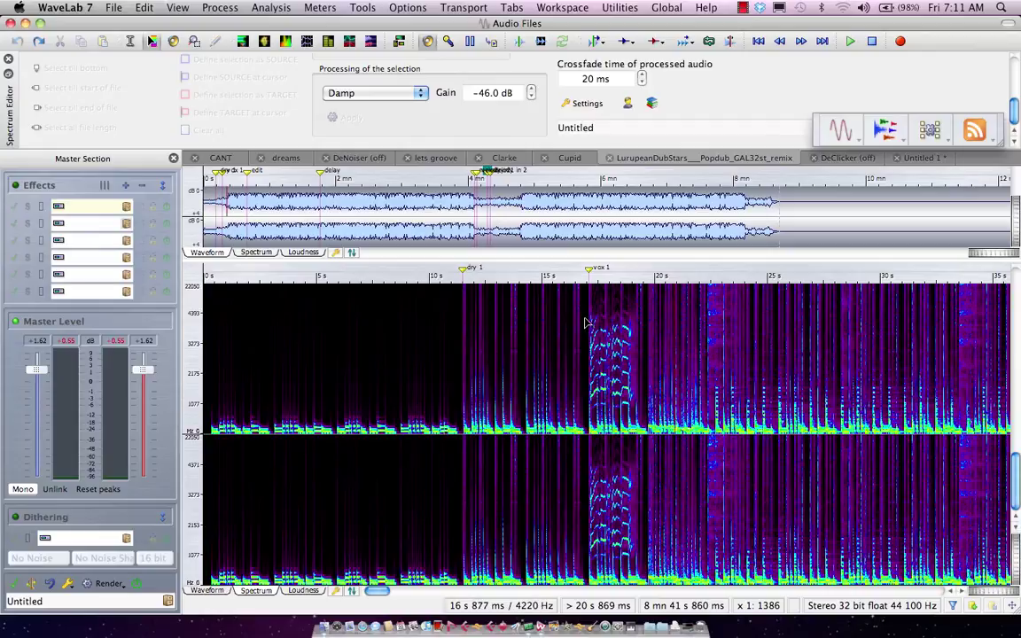
# - Select the vocal phrase after the vox 1 marker, about 2.2 s long and 1119–4371 Hz, and apply Damp at -46.0 dB
pyautogui.moveTo(589, 316); pyautogui.dragTo(636, 404)
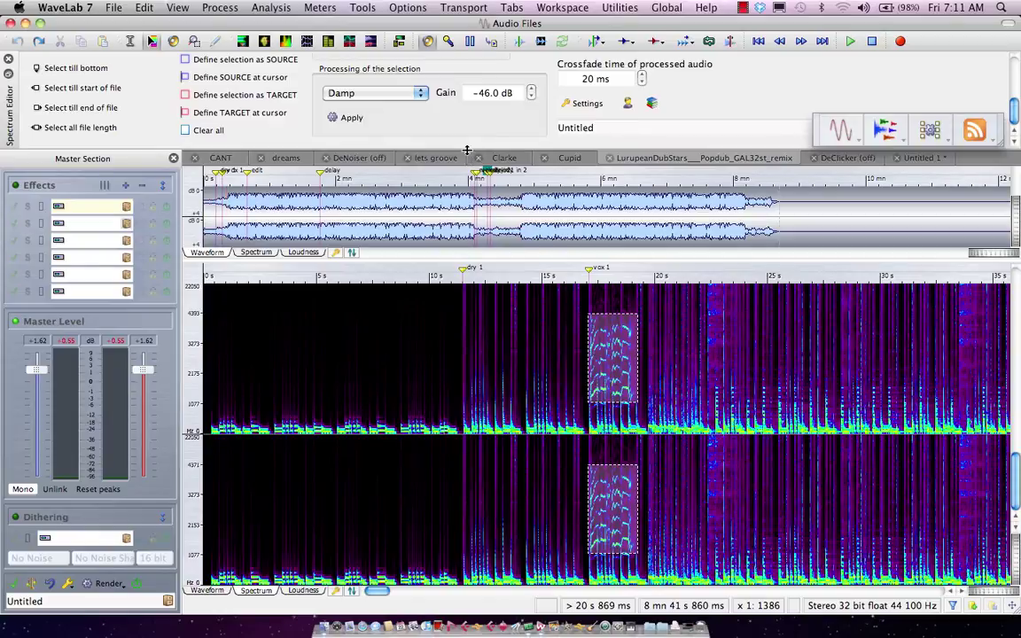
pyautogui.moveTo(468, 150); pyautogui.dragTo(459, 265)
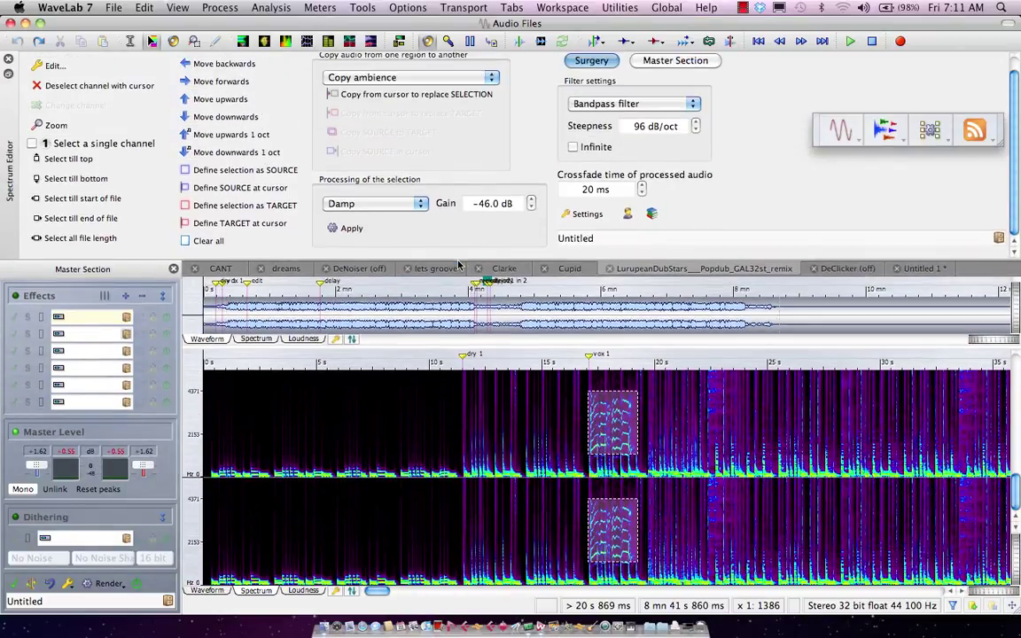
pyautogui.click(352, 229)
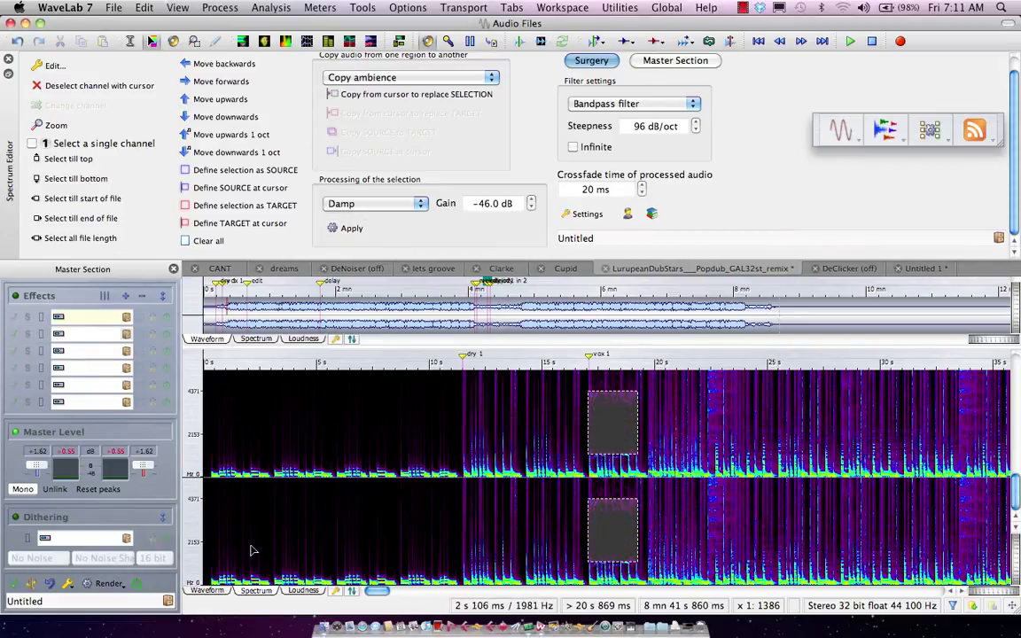
# - Switch to the waveform view and play the damped passage from about 12.6 s
pyautogui.click(224, 590)
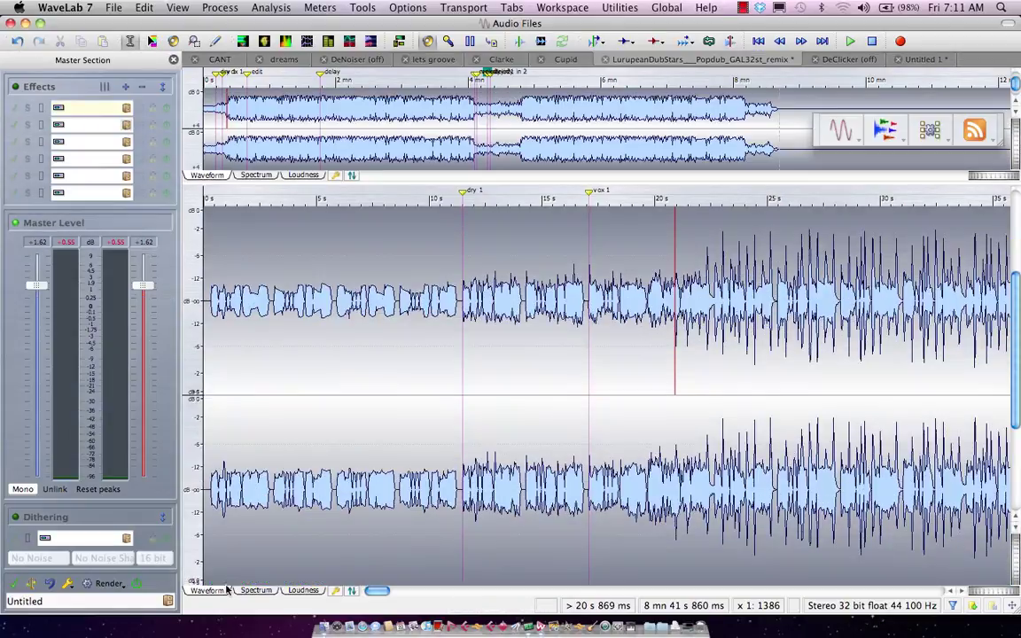
pyautogui.click(488, 203)
pyautogui.press('space')
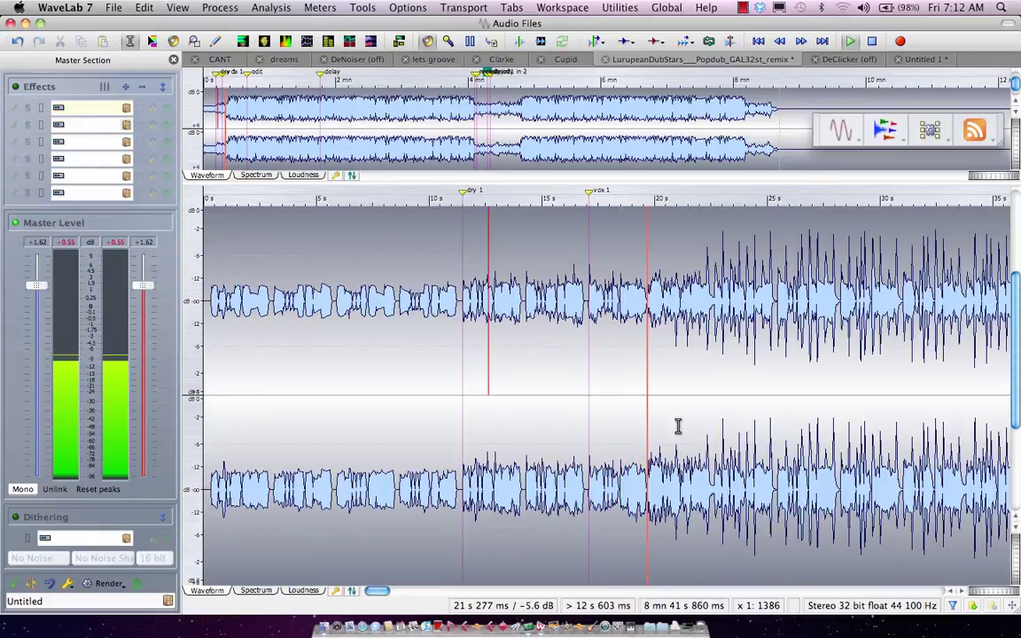
pyautogui.press('space')
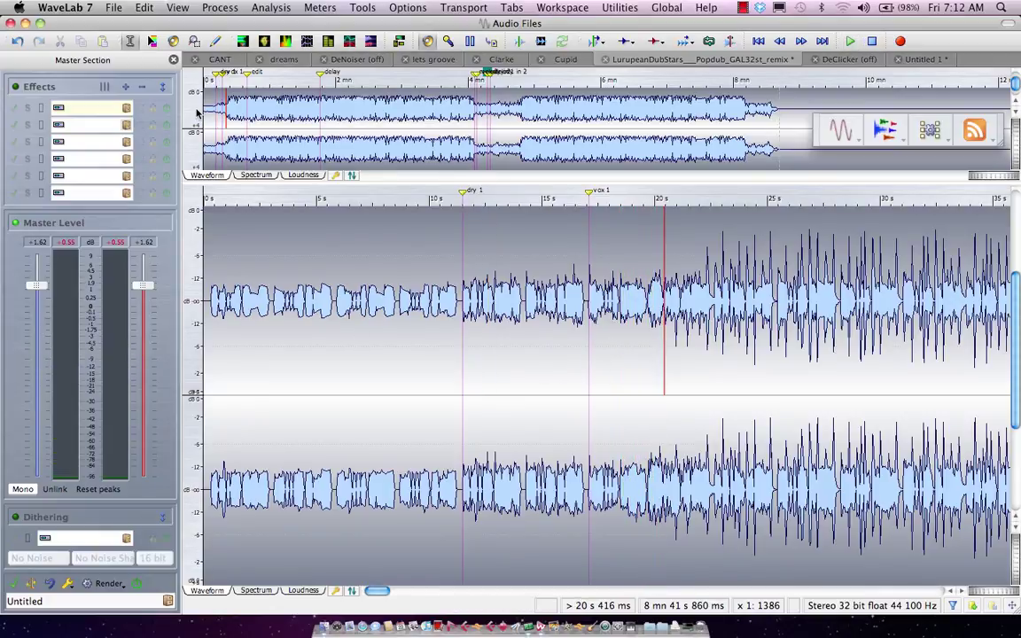
# - Return to the spectrum view and undo the damping of the vocal phrase
pyautogui.click(151, 43)
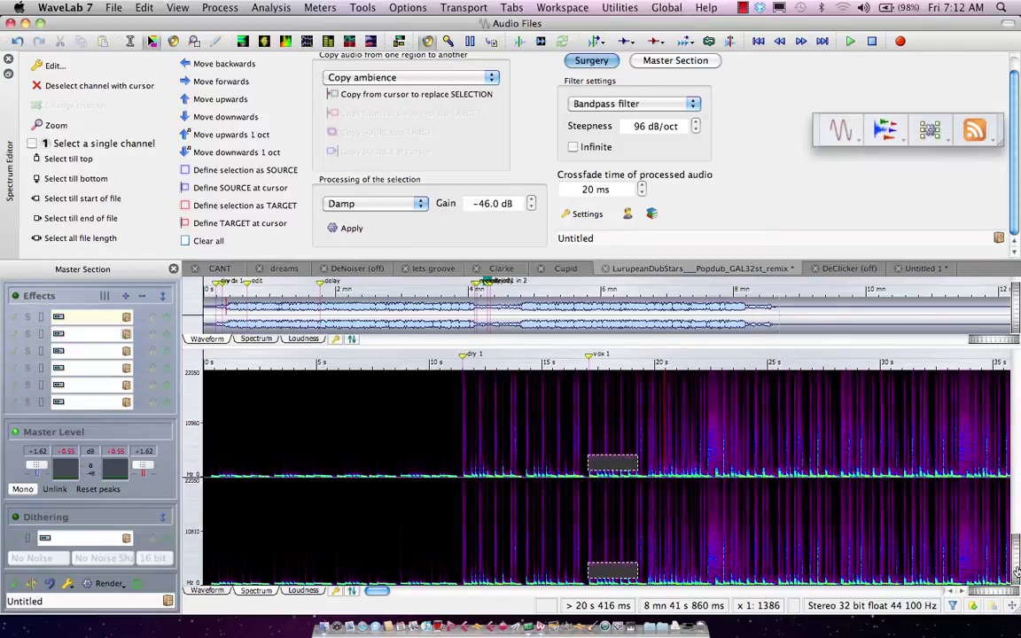
pyautogui.scroll(2, 1015, 575)
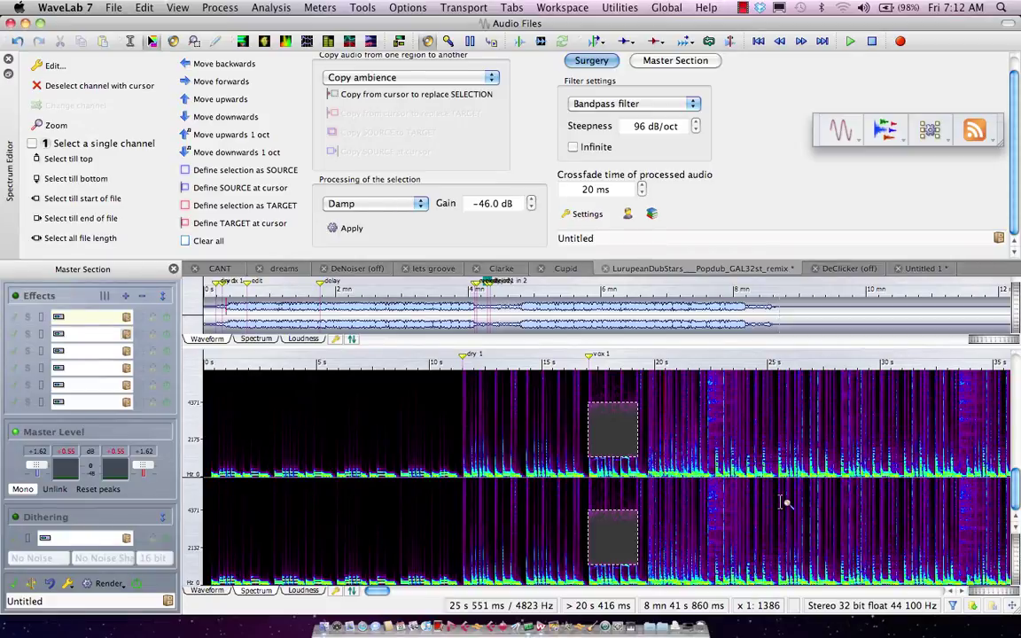
pyautogui.press('super+z')
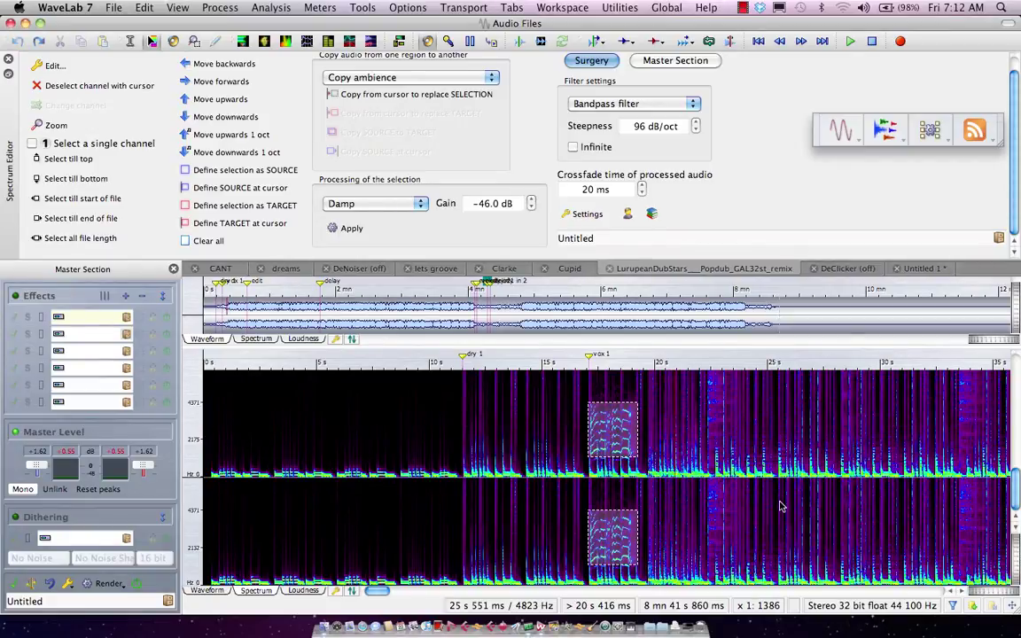
# - Define the vocal selection as TARGET, move the selection to the dry 1 marker at about 11.5 s, and define it as SOURCE
pyautogui.moveTo(616, 436)
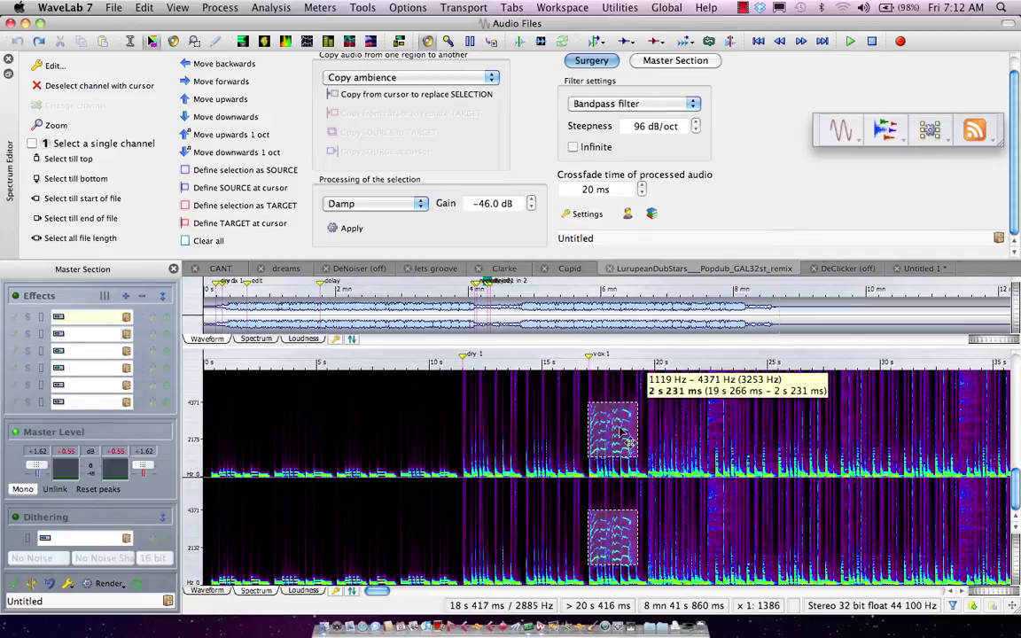
pyautogui.click(257, 209)
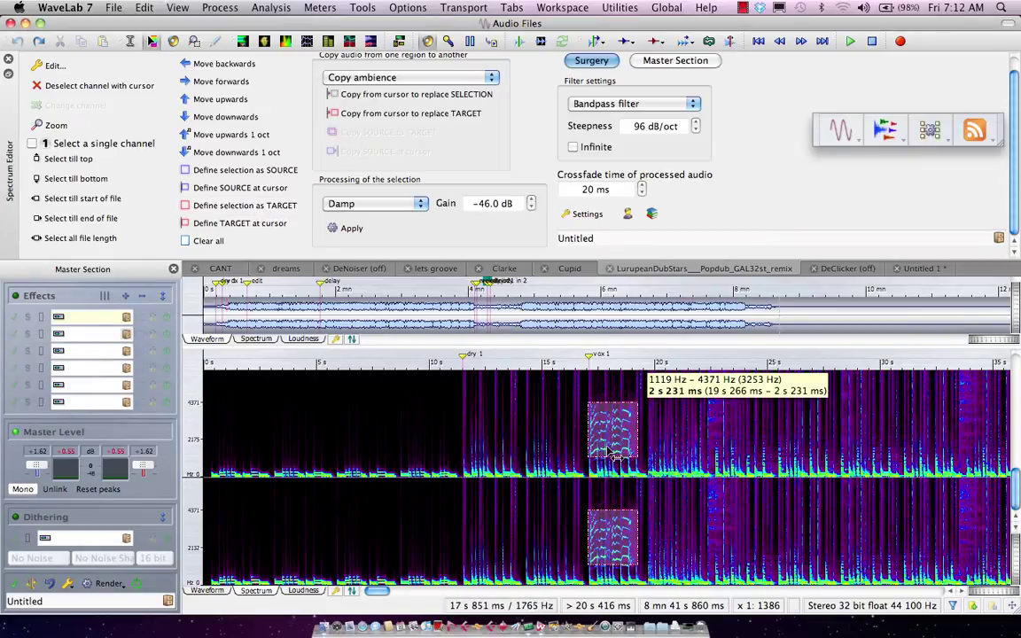
pyautogui.moveTo(612, 452); pyautogui.dragTo(493, 443)
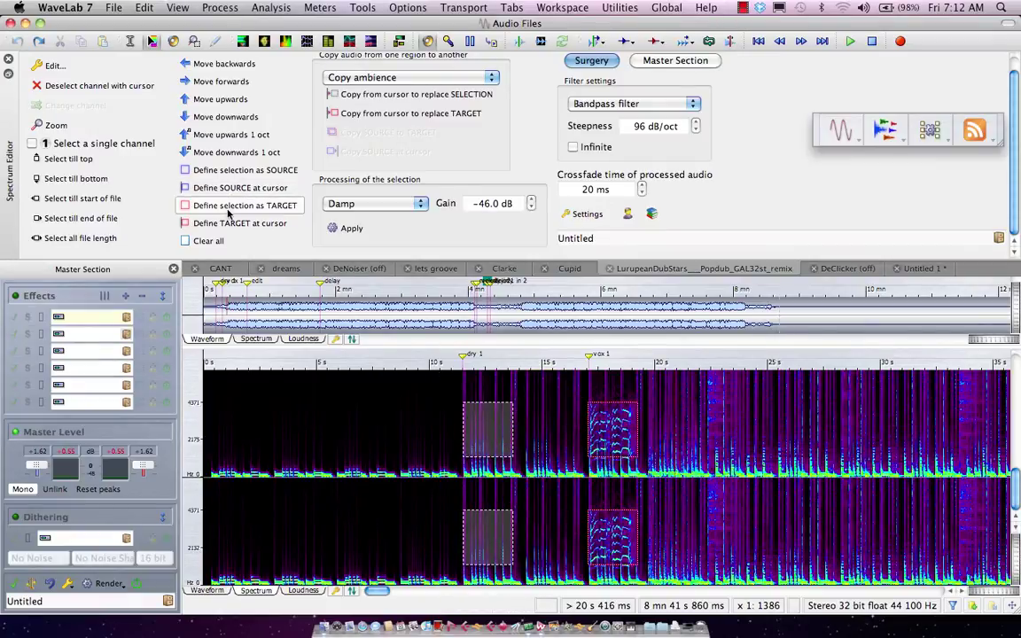
pyautogui.click(242, 171)
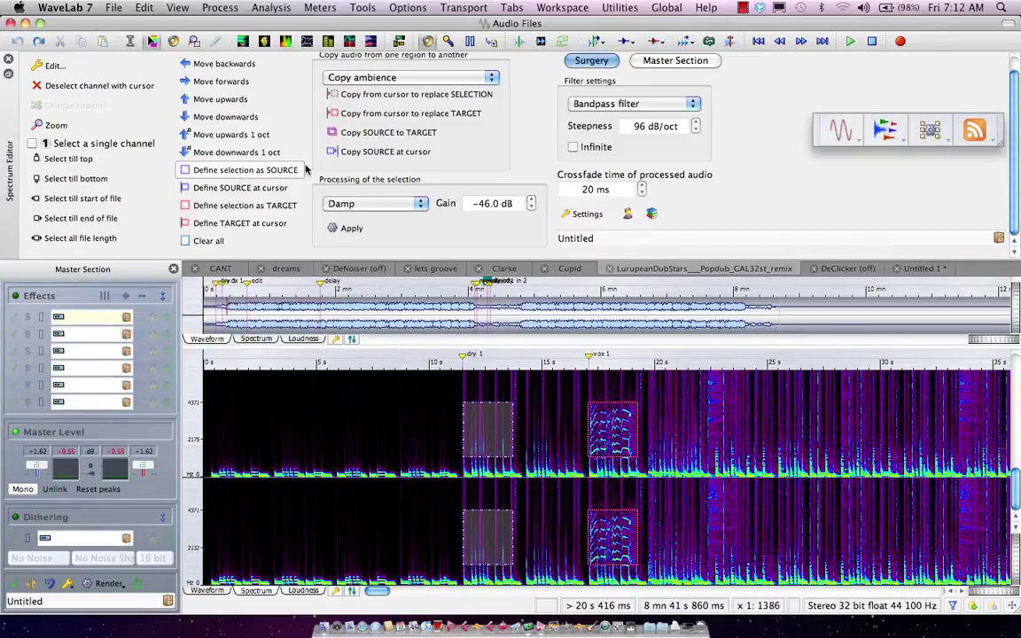
# - Set the copy mode to Copy exactly and copy the source region to the target region
pyautogui.click(373, 78)
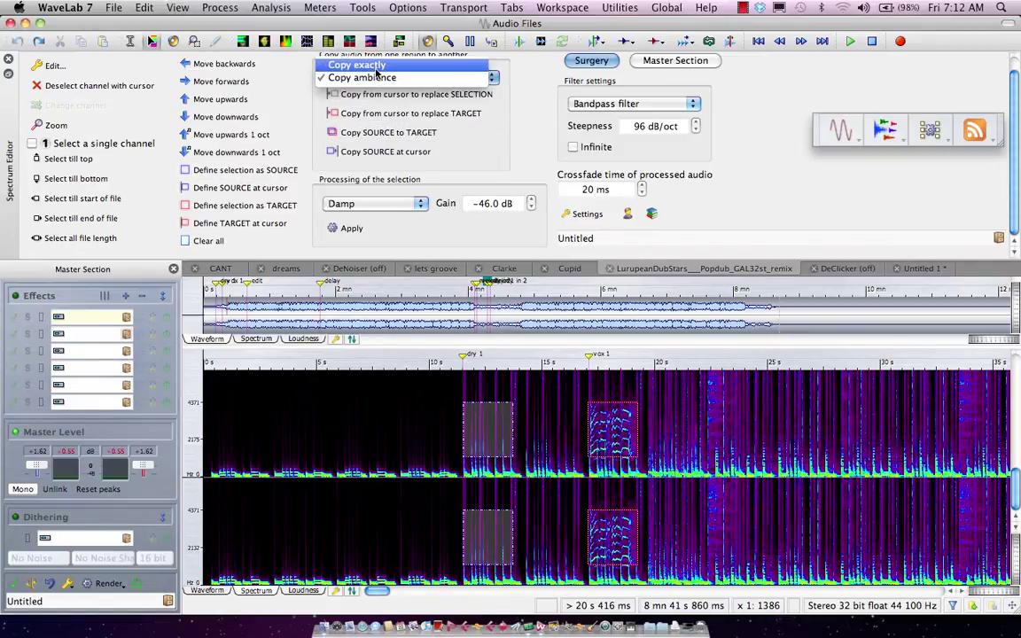
pyautogui.click(376, 67)
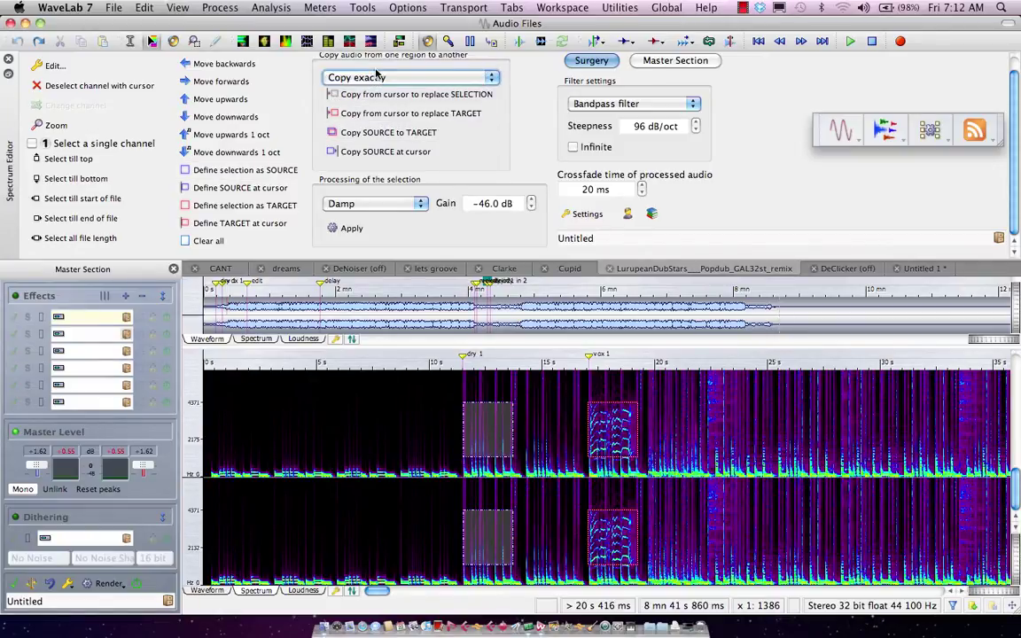
pyautogui.click(374, 135)
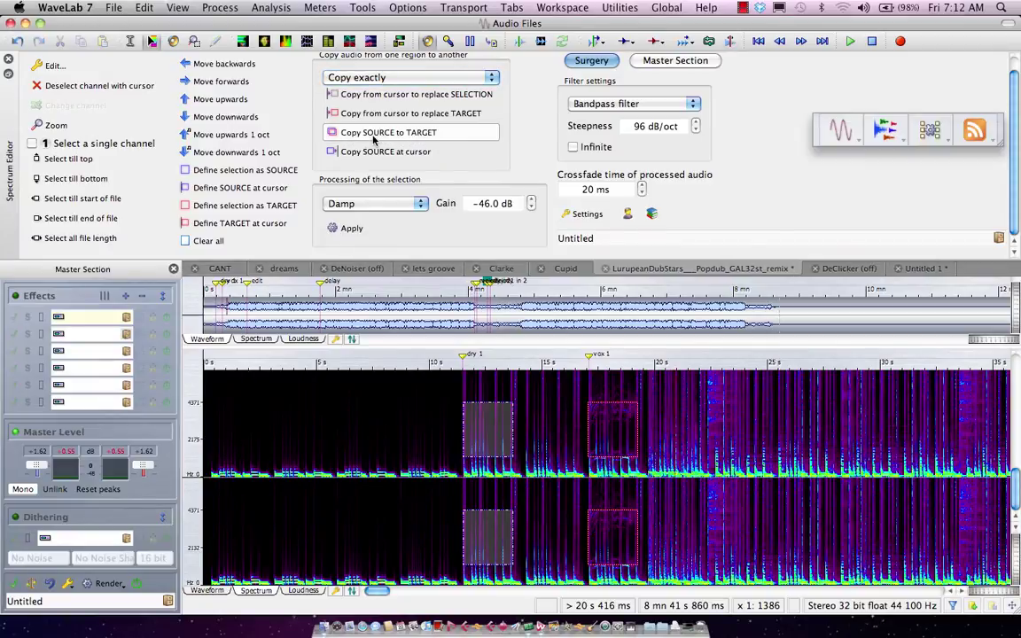
# - Apply Damp at -46.0 dB to the target vocal region, and undo the spectral edits to restore the original audio
pyautogui.click(394, 206)
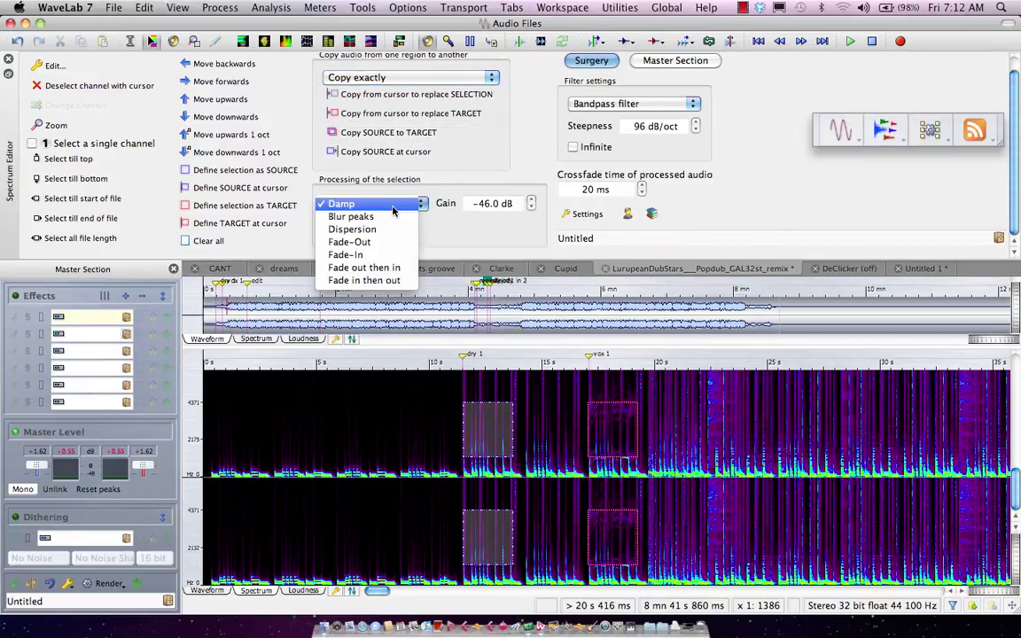
pyautogui.click(394, 209)
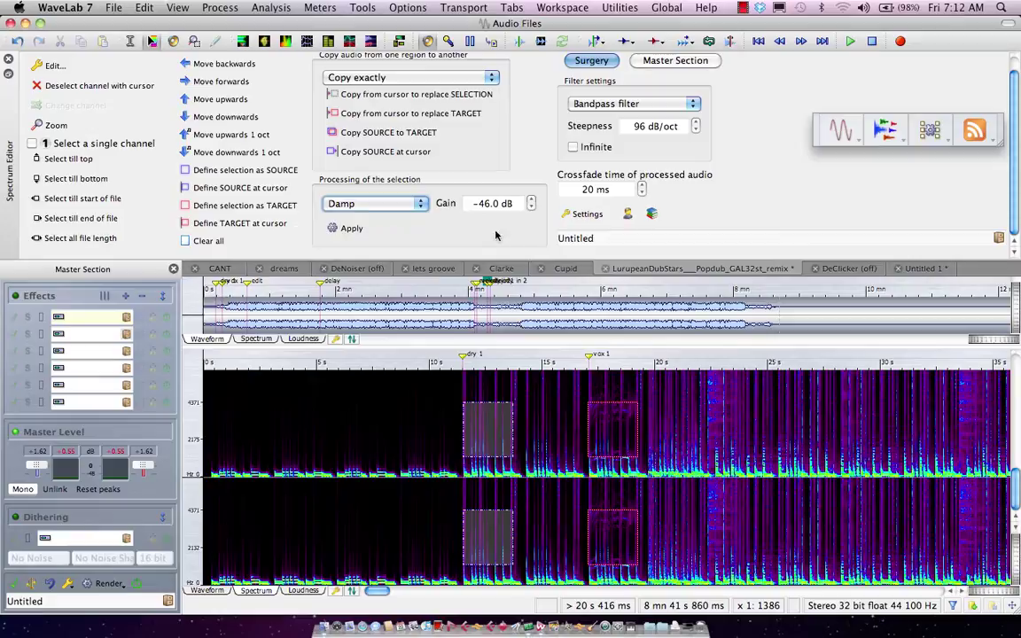
pyautogui.click(348, 228)
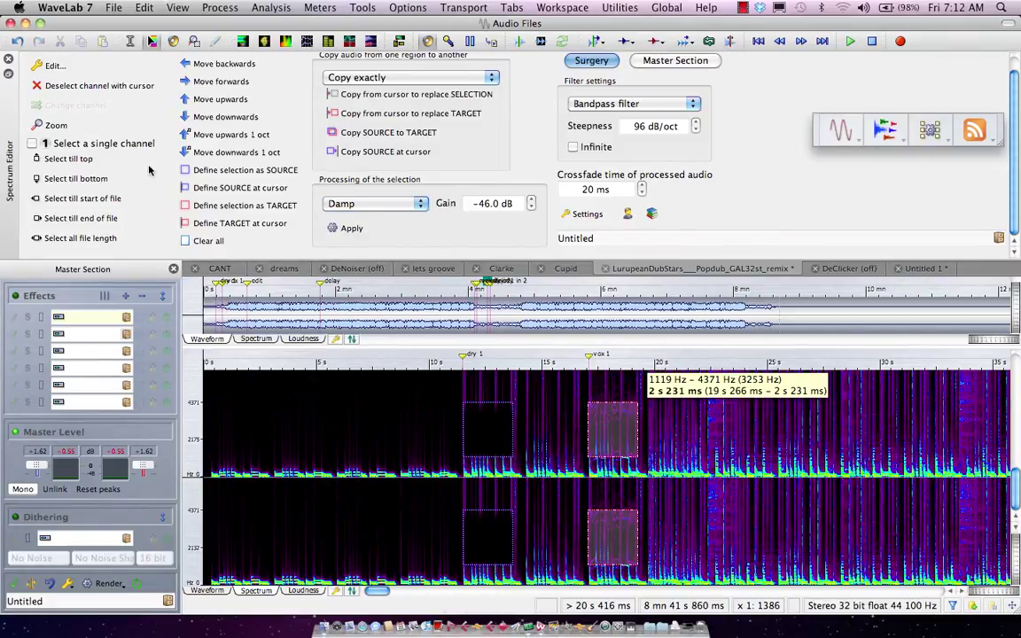
pyautogui.click(372, 227)
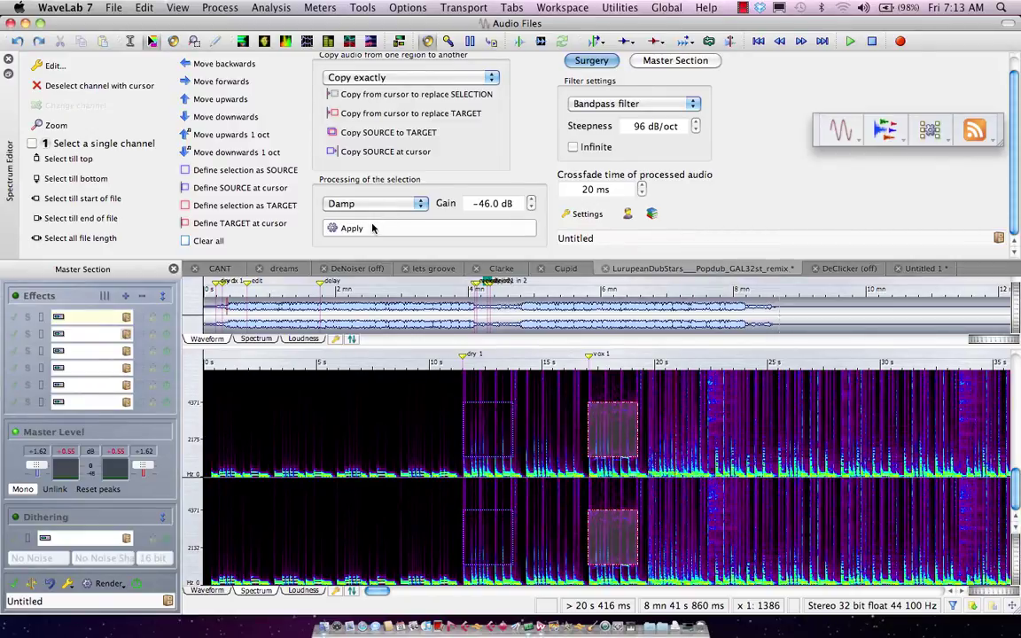
pyautogui.press('super+z')
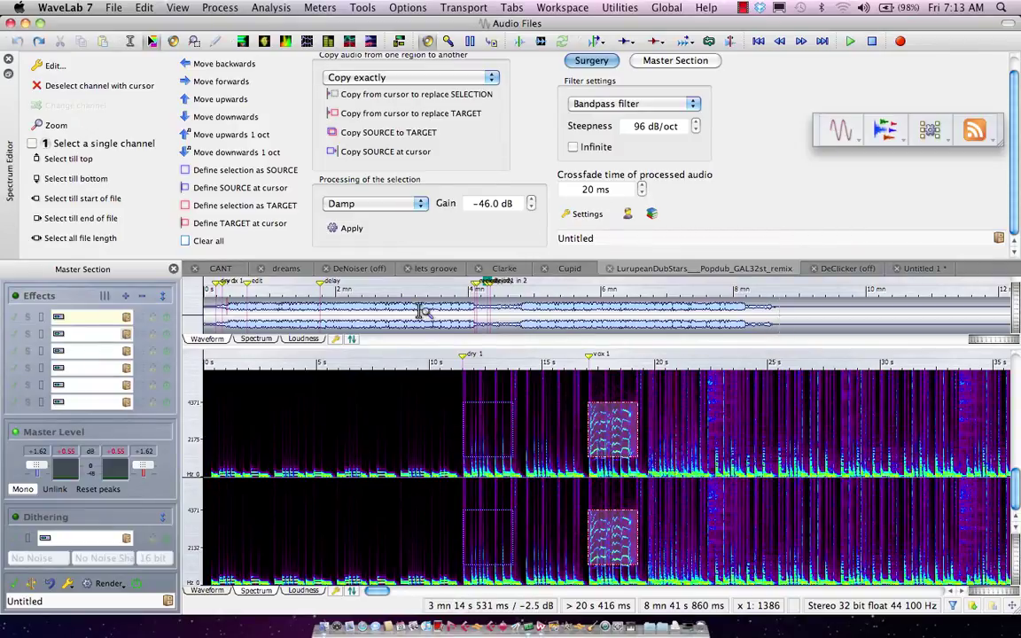
# - Switch to the dreams audio file and play its opening from the start
pyautogui.click(284, 268)
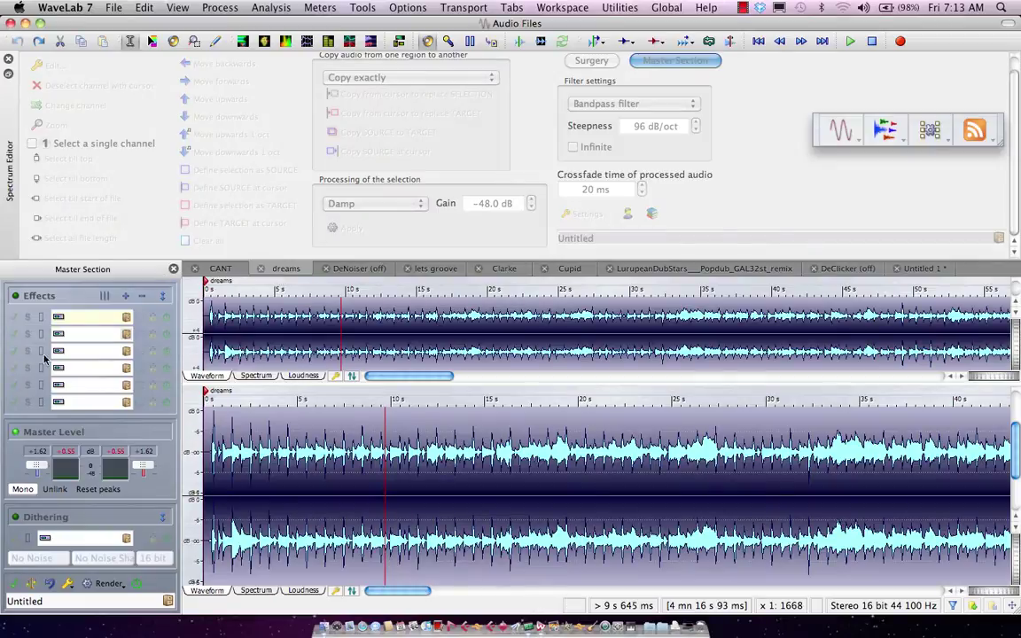
pyautogui.click(209, 399)
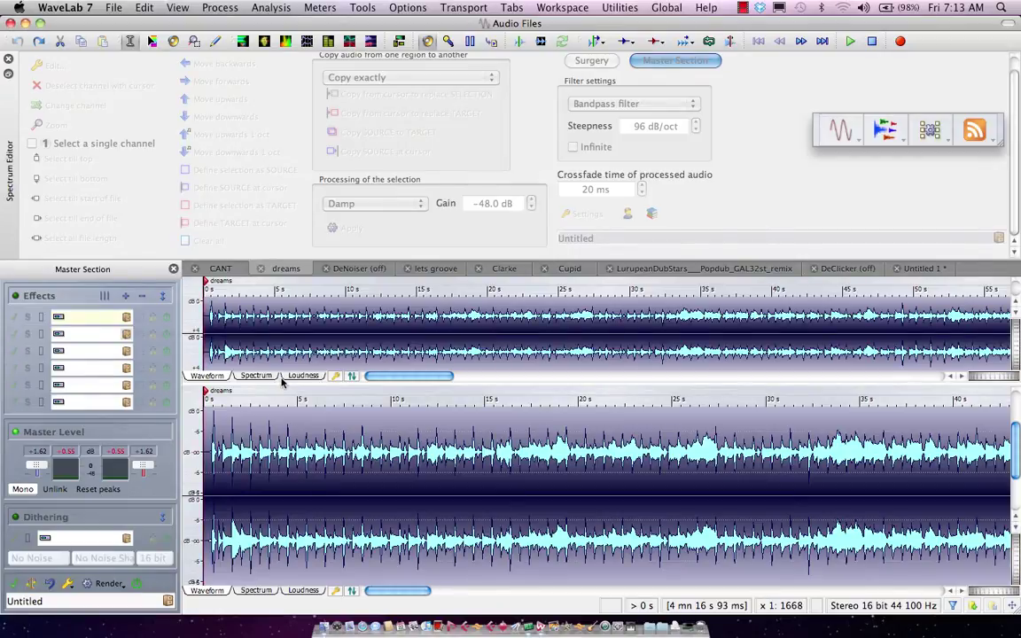
pyautogui.press('space')
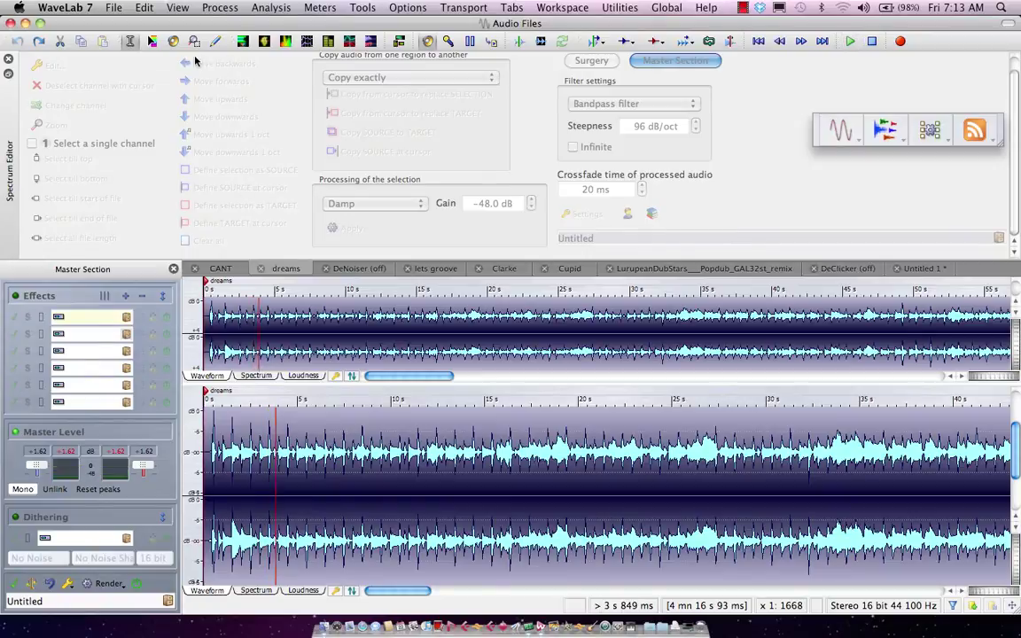
# - Show the dreams file in the spectrum view, shrink the Spectrum Editor pane, and play the zoomed-in opening seconds
pyautogui.click(151, 43)
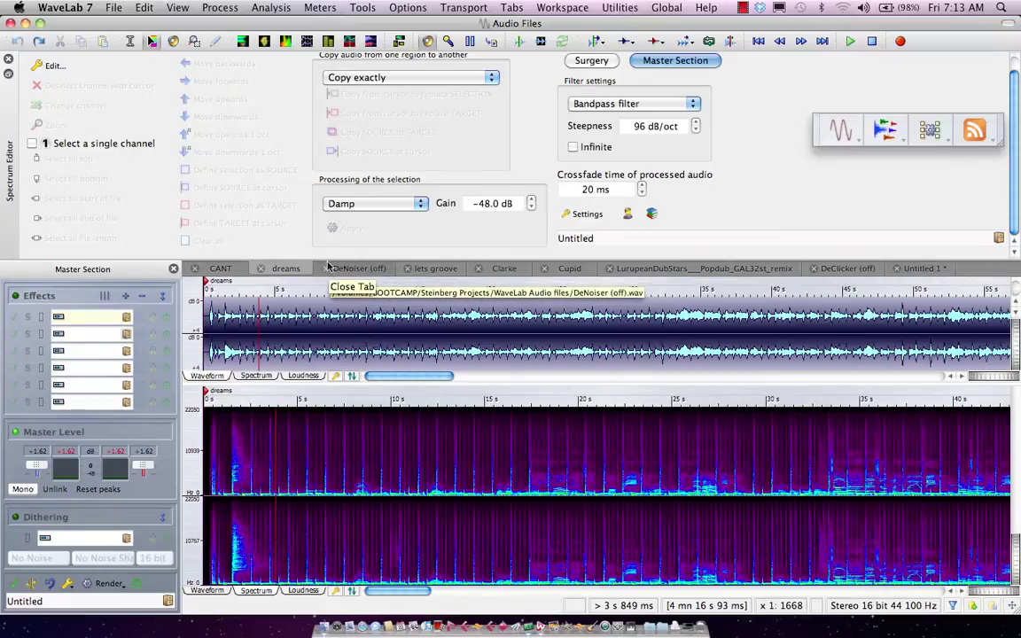
pyautogui.moveTo(328, 262); pyautogui.dragTo(289, 177)
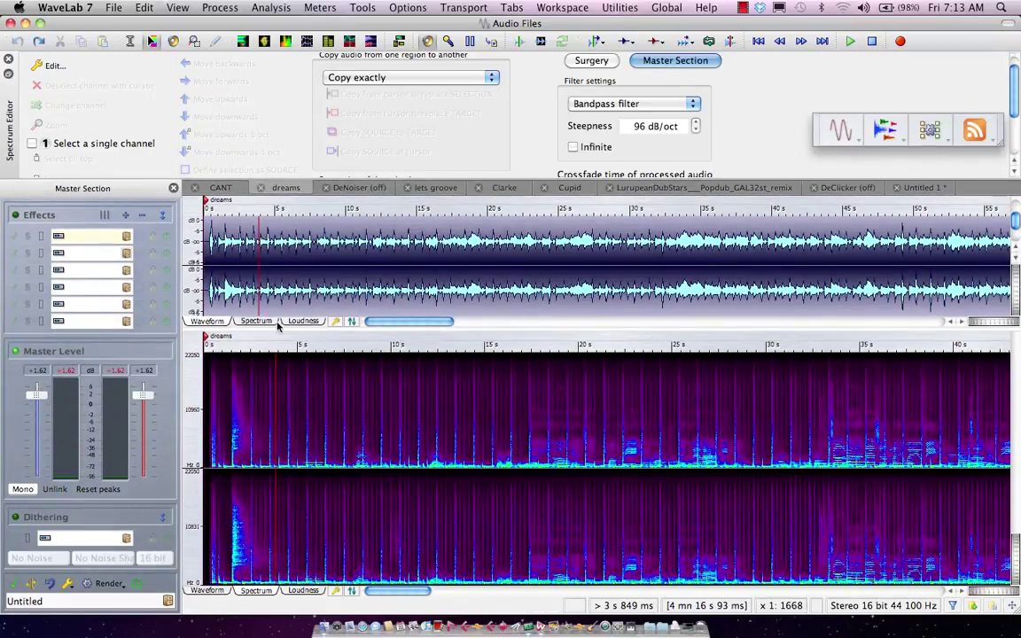
pyautogui.scroll(5, 217, 347)
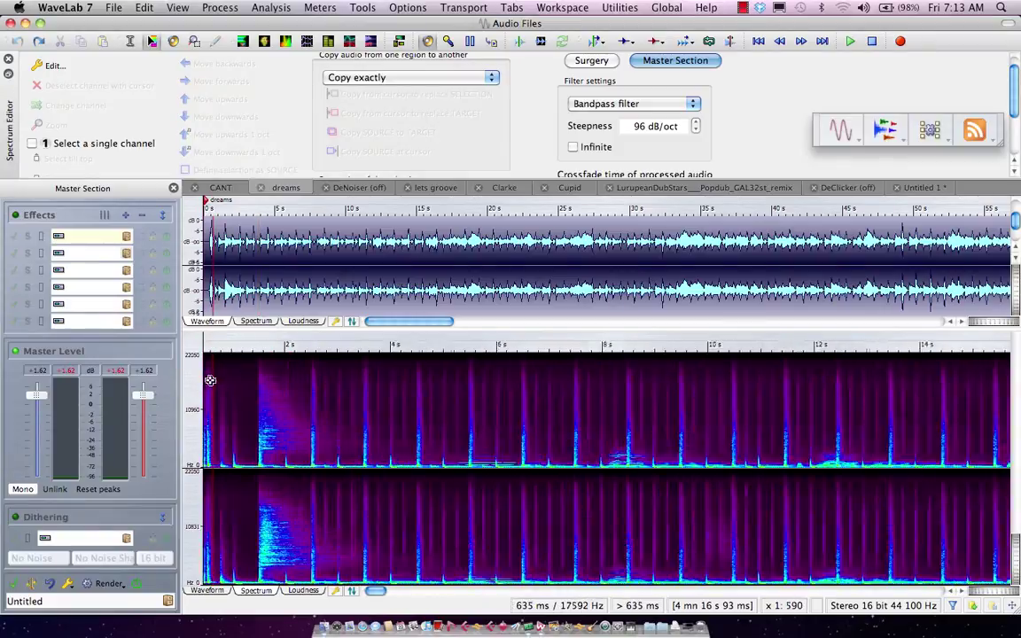
pyautogui.press('space')
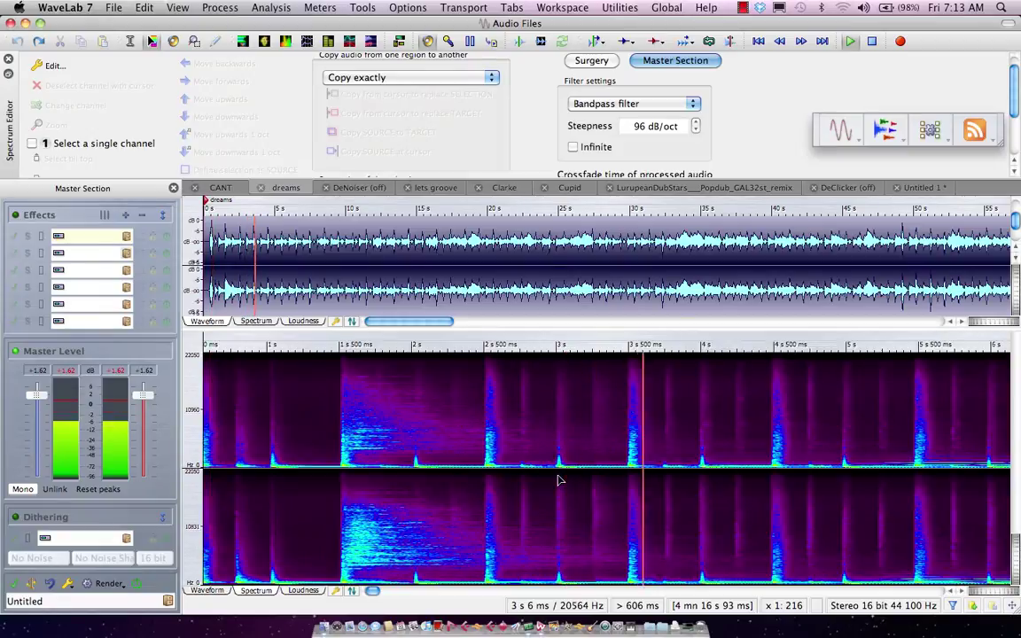
# - Select a spectral region about 60 ms long, below roughly 7 kHz, within the percussion hit at about 3.5 s
pyautogui.click(703, 344)
pyautogui.scroll(3, 628, 364)
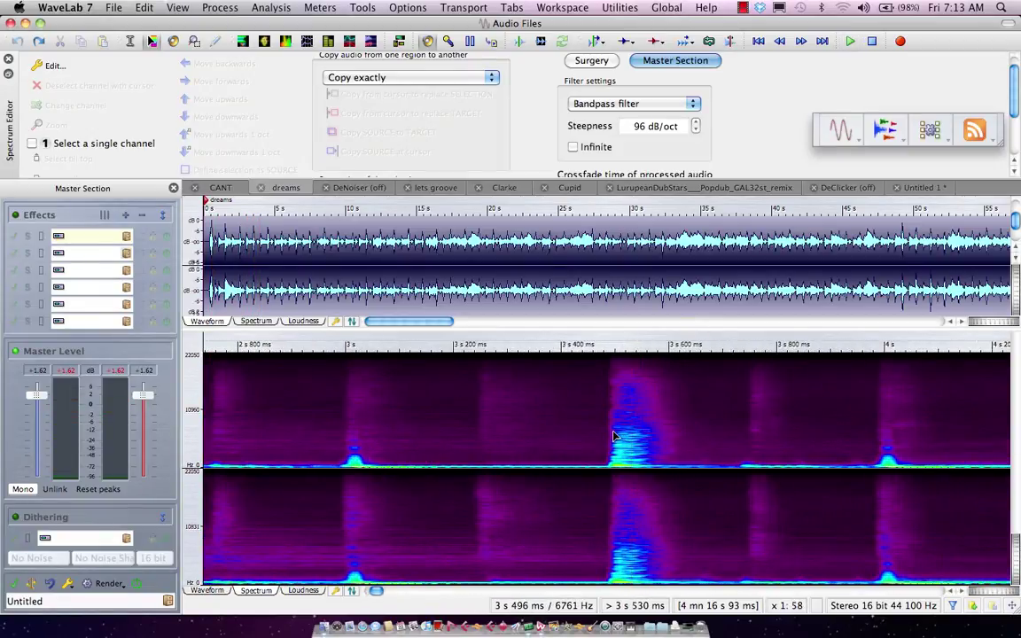
pyautogui.moveTo(615, 436); pyautogui.dragTo(646, 461)
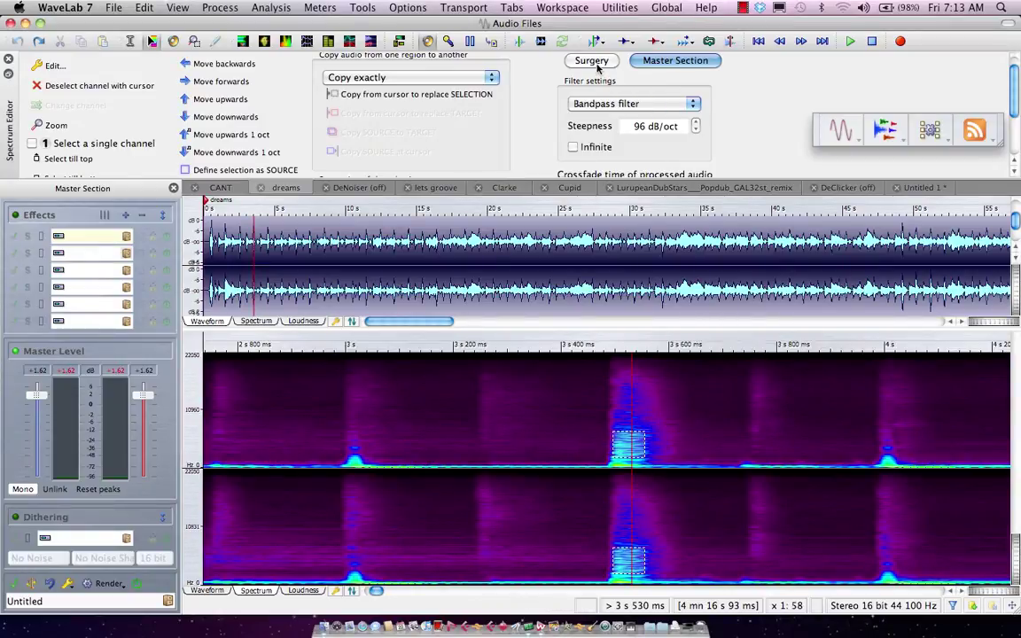
# - Switch the Spectrum Editor to Master Section processing and load Steinberg's VST-3 RoomWorks reverb in the first effect slot
pyautogui.click(660, 64)
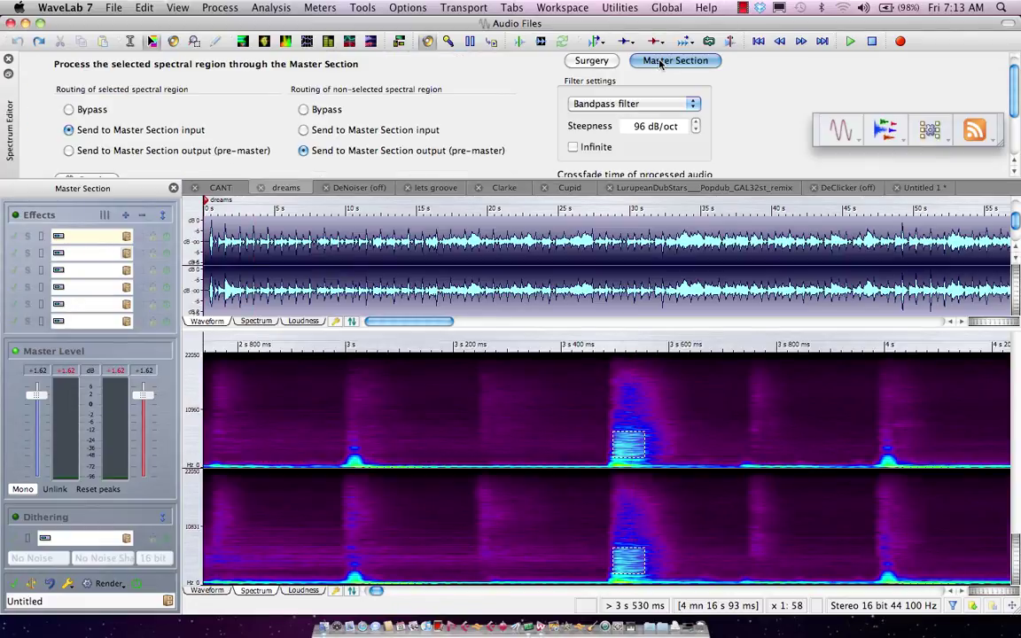
pyautogui.click(86, 237)
pyautogui.moveTo(185, 334)
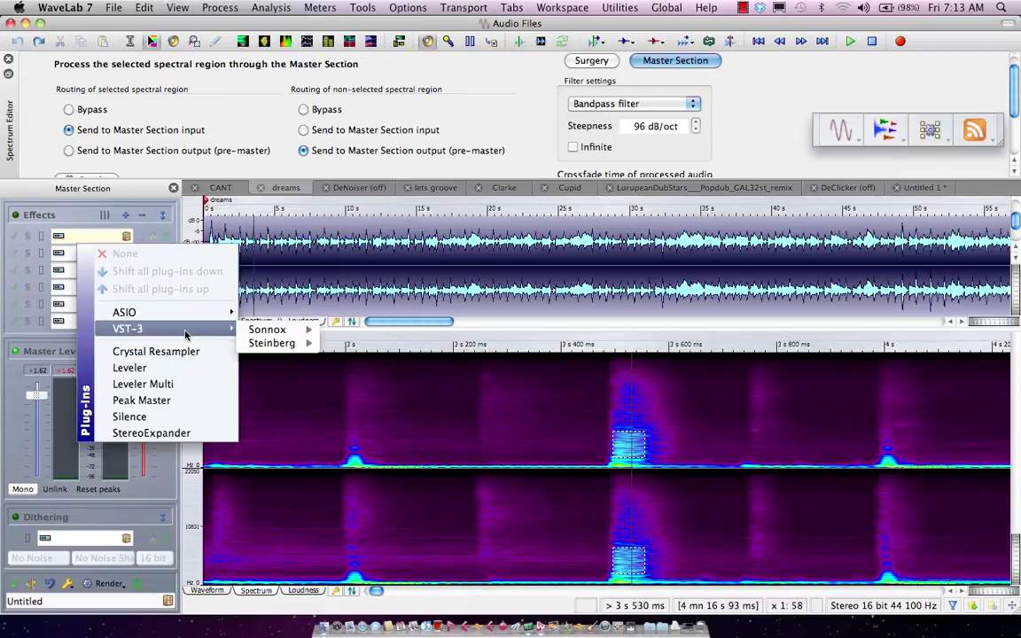
pyautogui.moveTo(270, 343)
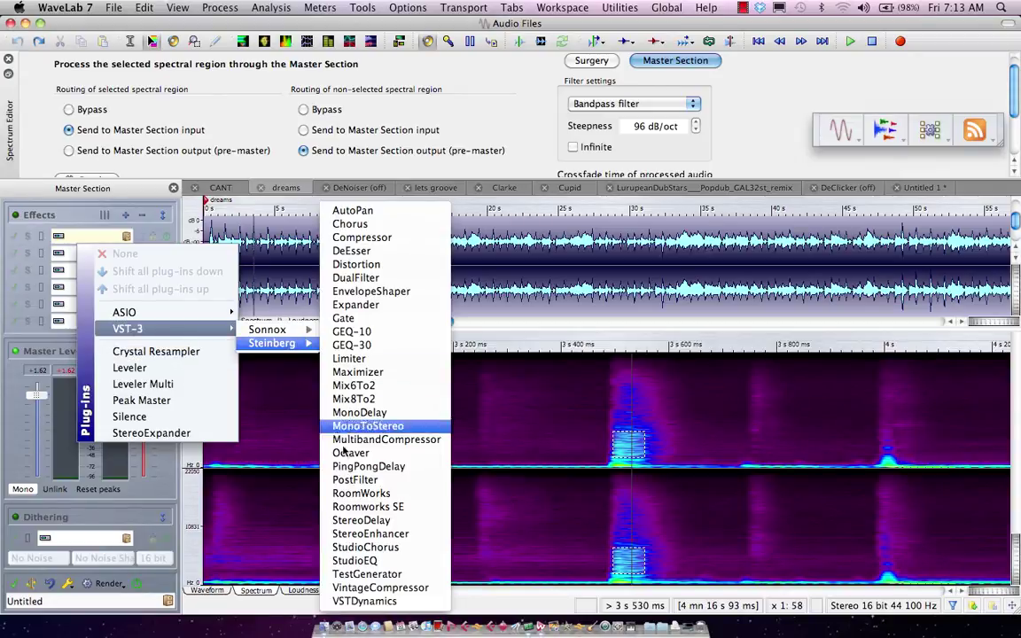
pyautogui.click(492, 491)
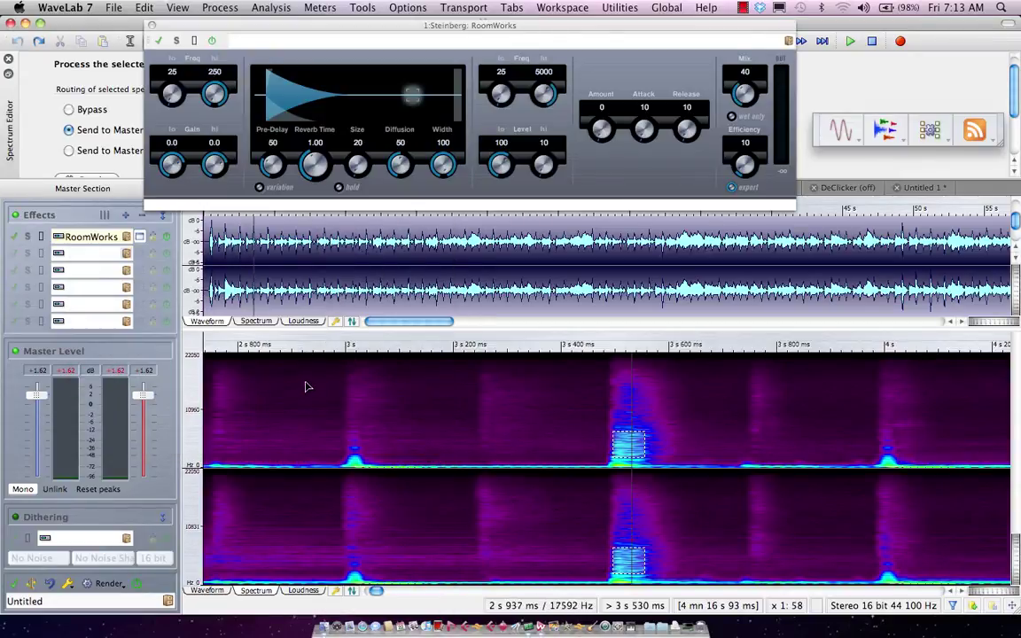
# - Play the dreams file through RoomWorks and adjust the Reverb Time during playback, trying 1.41 before setting it to 0.92
pyautogui.press('space')
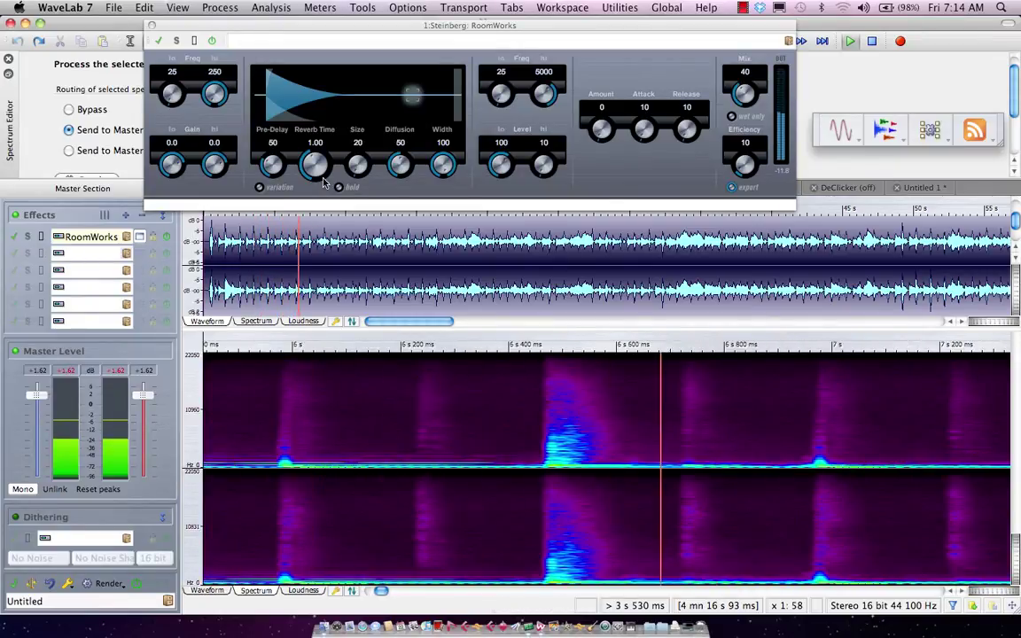
pyautogui.moveTo(313, 166); pyautogui.dragTo(313, 157)
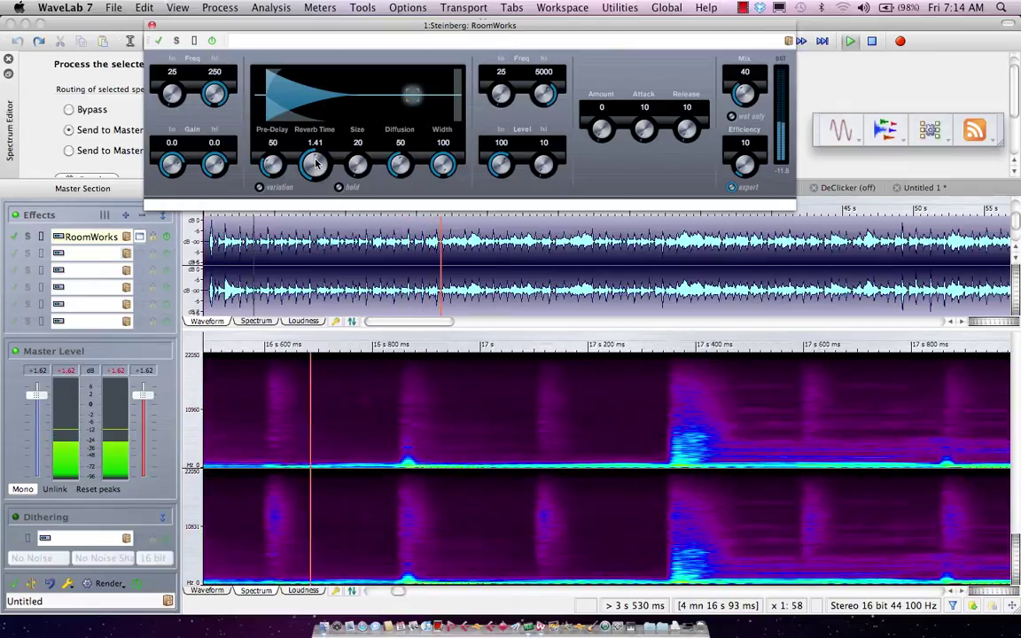
pyautogui.scroll(2, 316, 162)
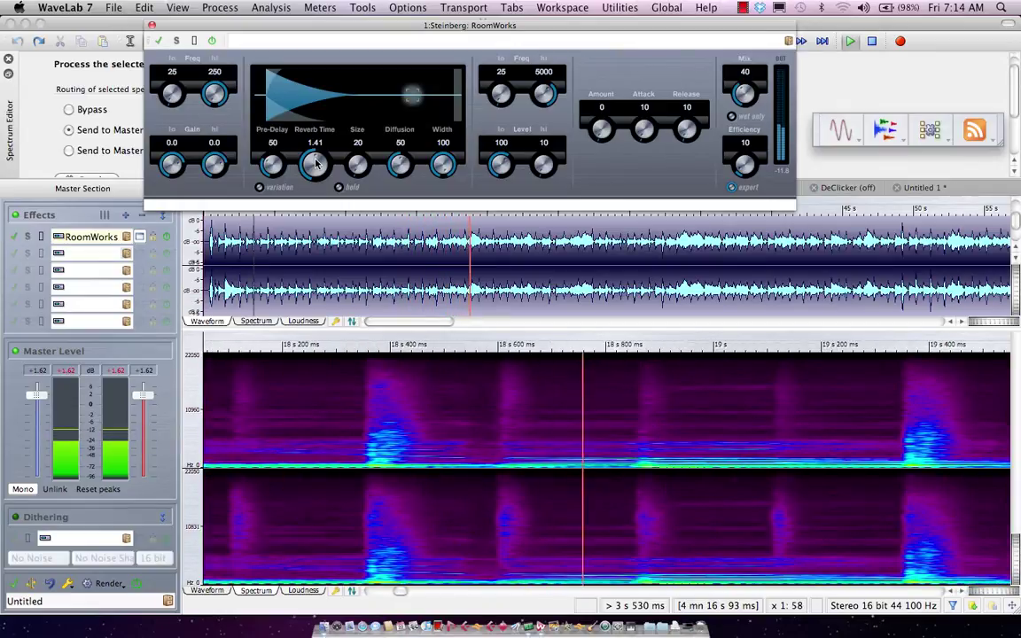
pyautogui.moveTo(315, 162)
pyautogui.mouseDown()
pyautogui.moveTo(319, 151)
pyautogui.moveTo(317, 239)
pyautogui.moveTo(309, 169)
pyautogui.mouseUp()
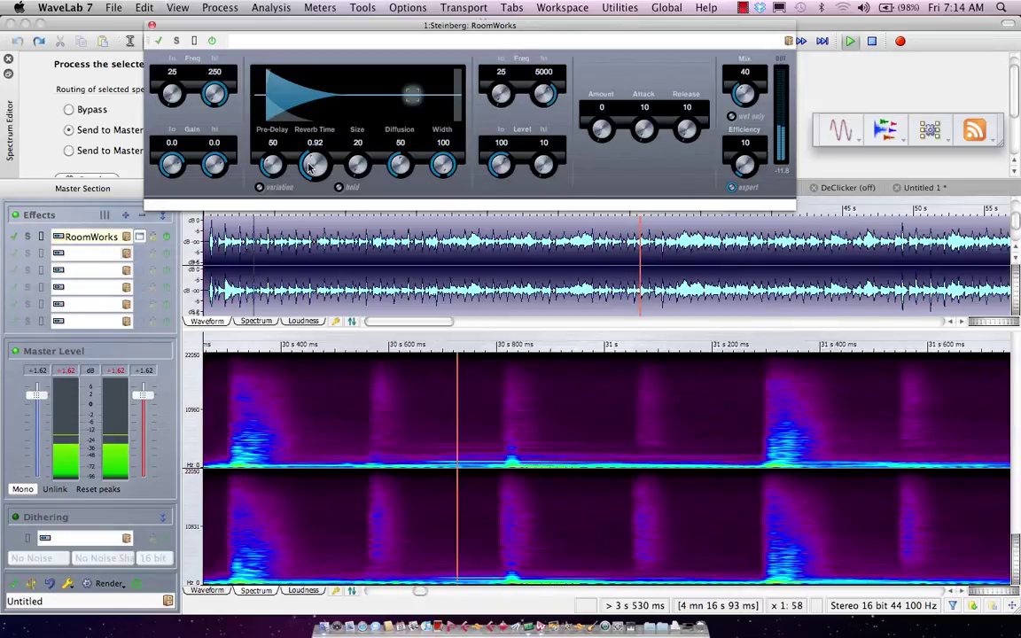